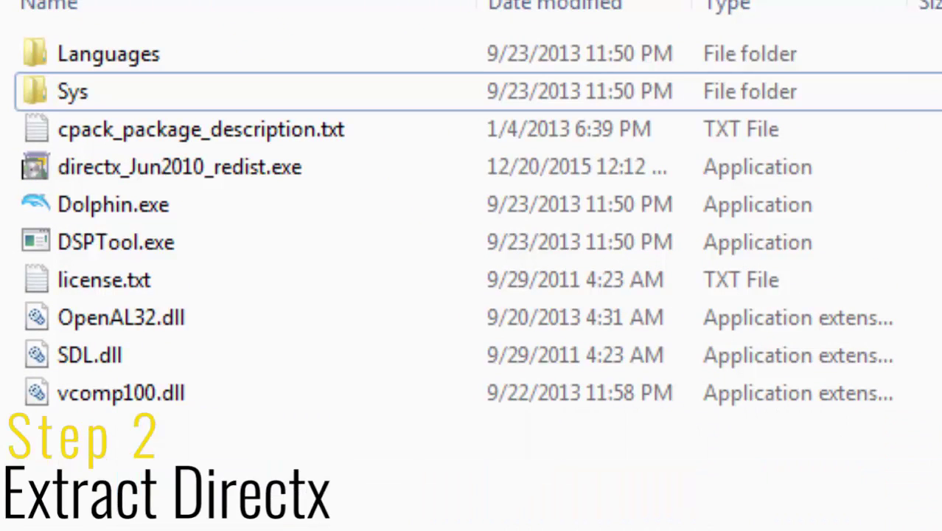
Step: Create a new folder named 'Directx 9' inside dolphin-4.0-win64
{"action": "right_click", "coordinate": [317, 516]}
{"action": "mouse_move", "coordinate": [303, 363]}
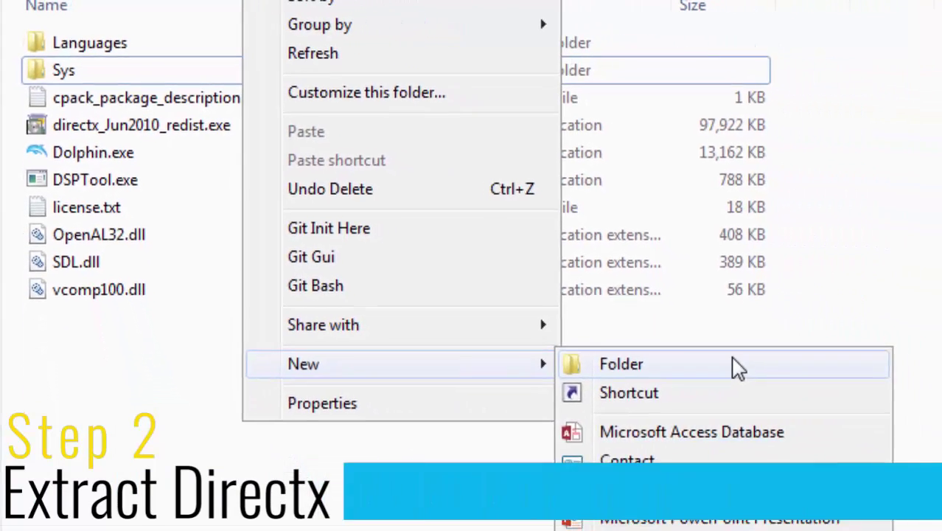
{"action": "left_click", "coordinate": [878, 441]}
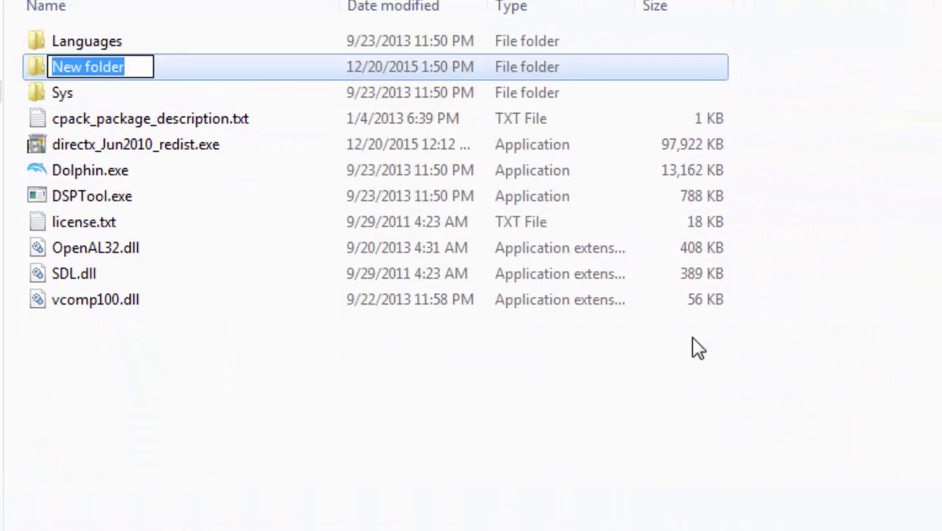
{"action": "type", "text": "Direct"}
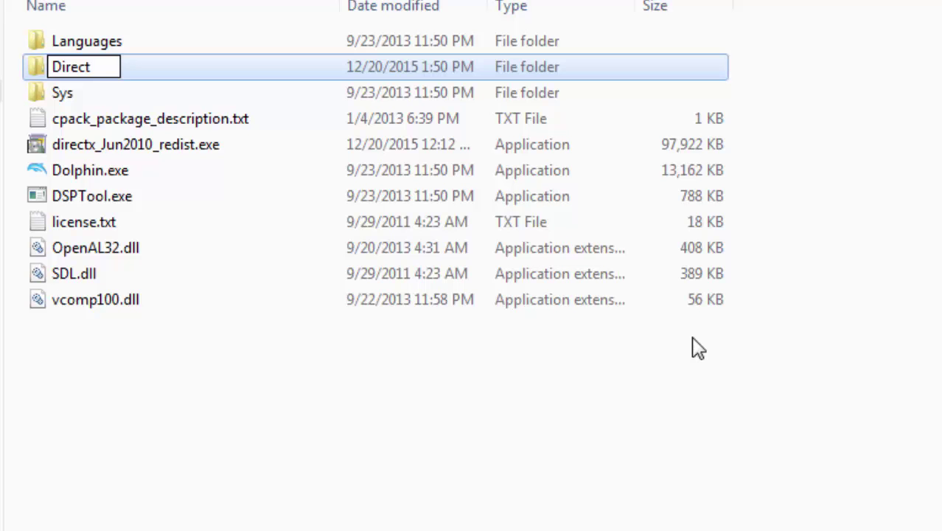
{"action": "type", "text": "x 9"}
{"action": "key", "text": "Return"}
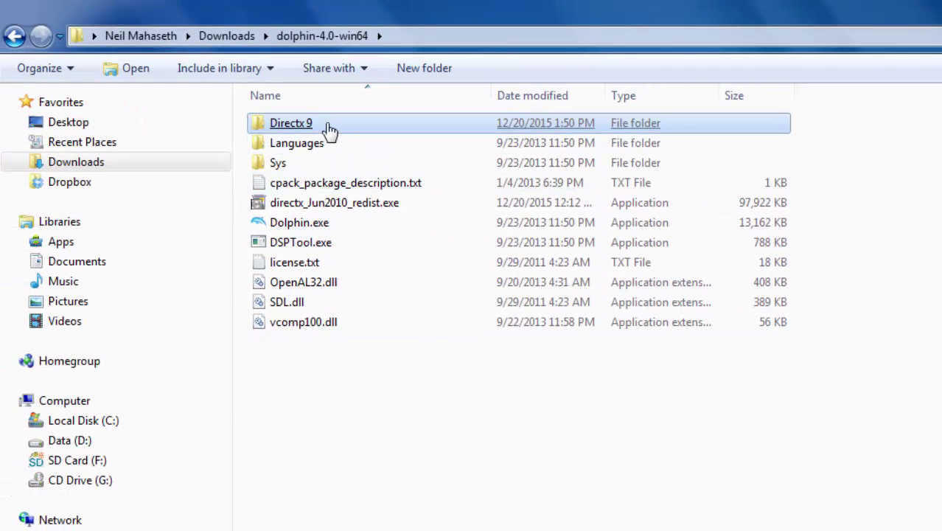
Step: Copy the Directx 9 folder's path, then go back and select the DirectX June 2010 redistributable
{"action": "double_click", "coordinate": [330, 130]}
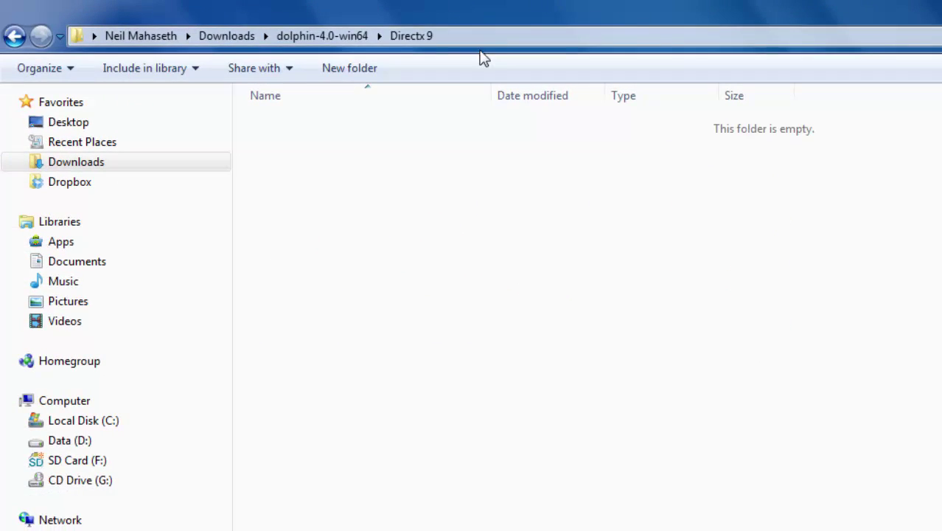
{"action": "left_click", "coordinate": [529, 38]}
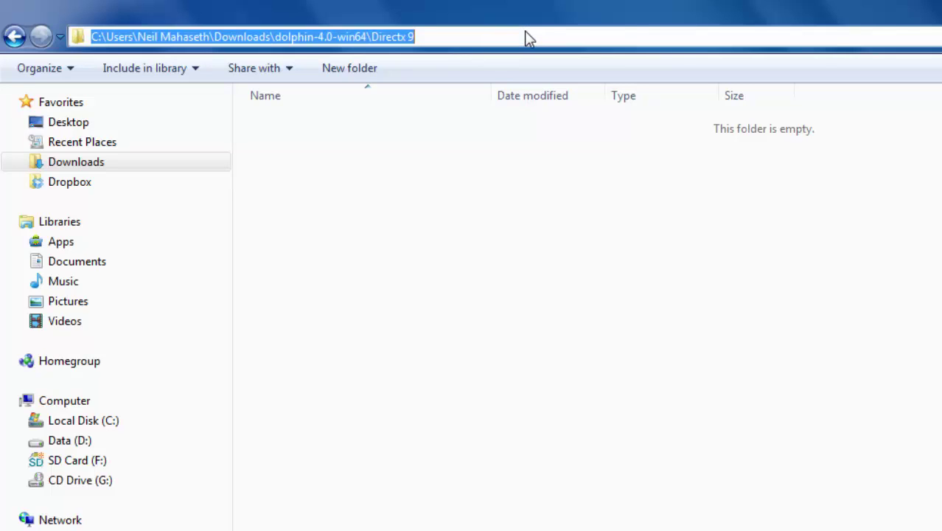
{"action": "left_click", "coordinate": [14, 35]}
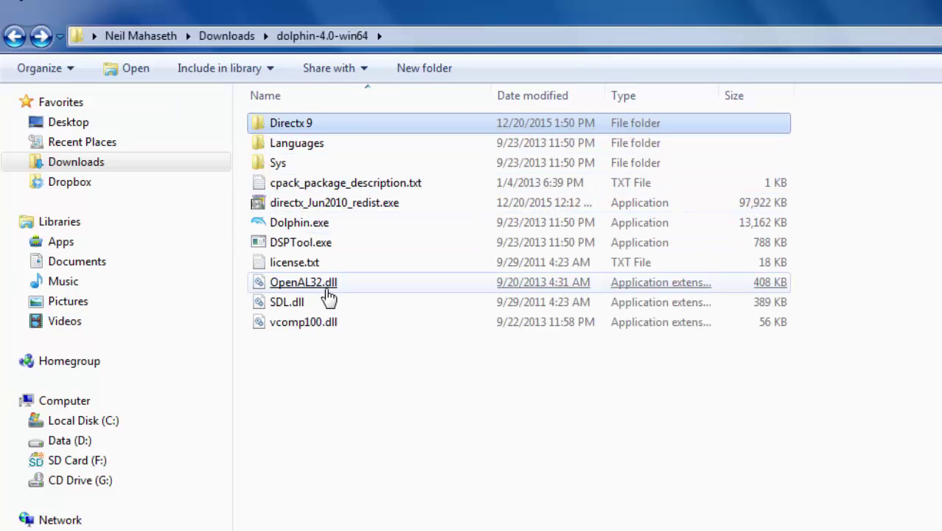
{"action": "left_click", "coordinate": [334, 244]}
{"action": "left_click", "coordinate": [337, 209]}
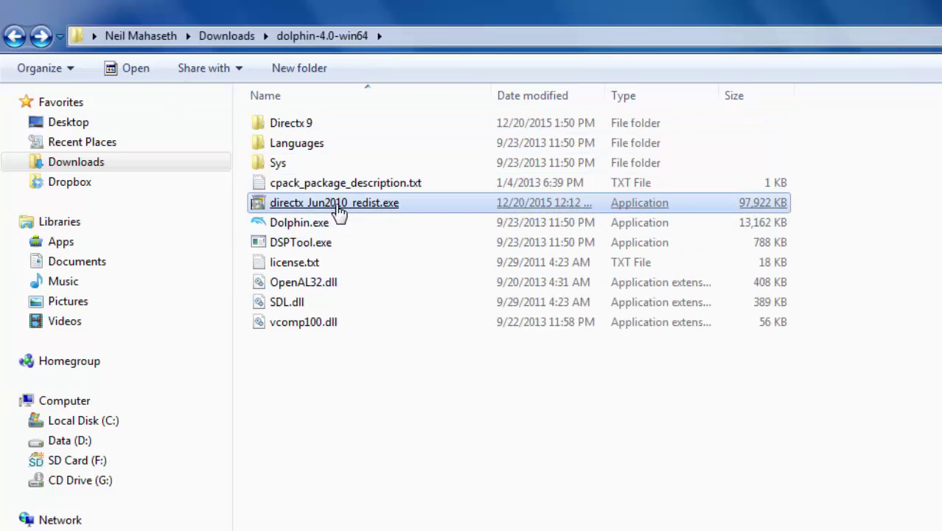
Step: Run directx_Jun2010_redist.exe, accept its license, and extract it to the pasted Directx 9 path
{"action": "double_click", "coordinate": [336, 210]}
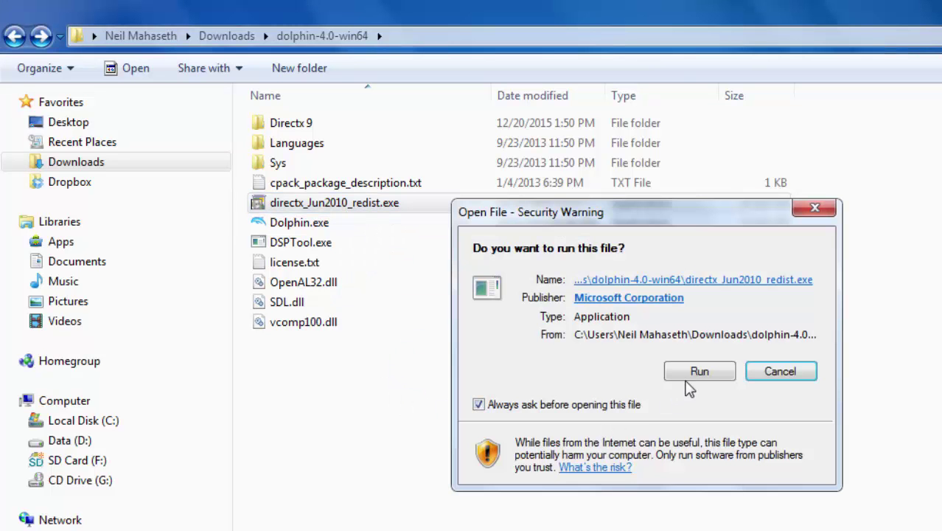
{"action": "left_click", "coordinate": [693, 373]}
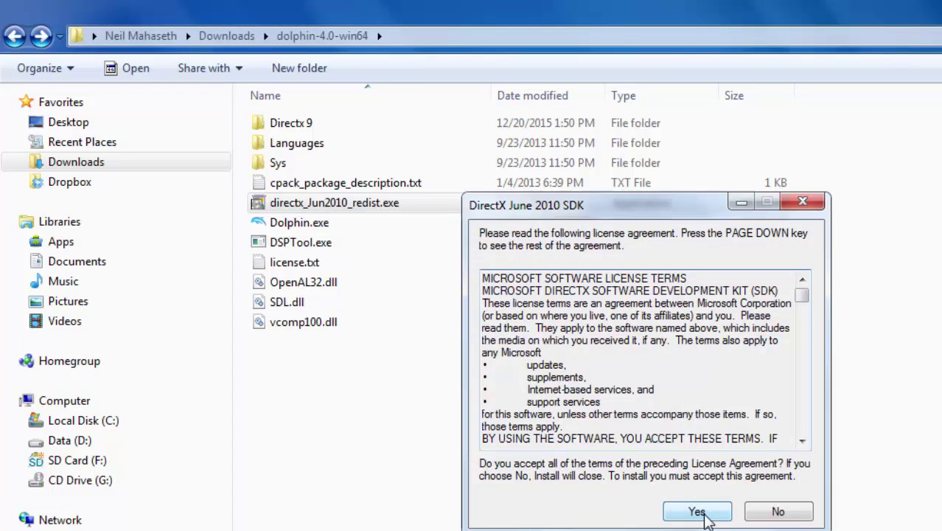
{"action": "left_click", "coordinate": [697, 513]}
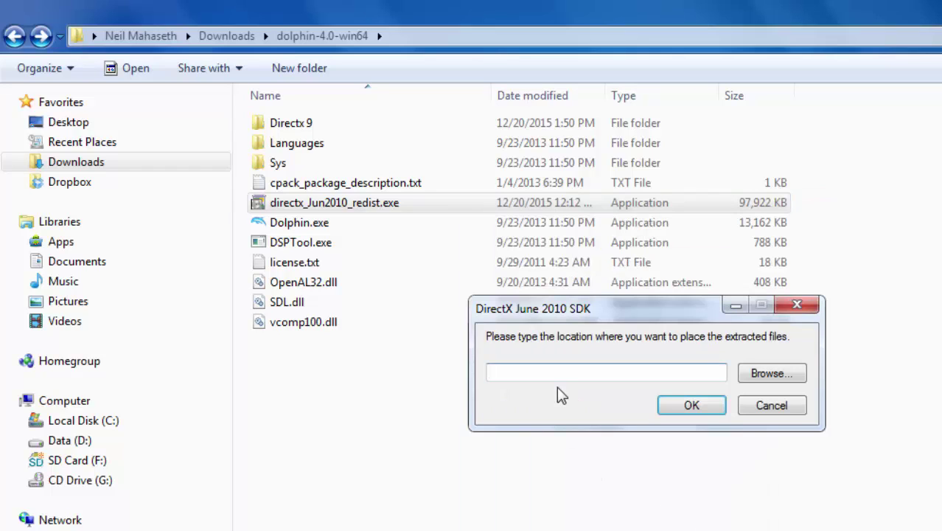
{"action": "key", "text": "ctrl+v"}
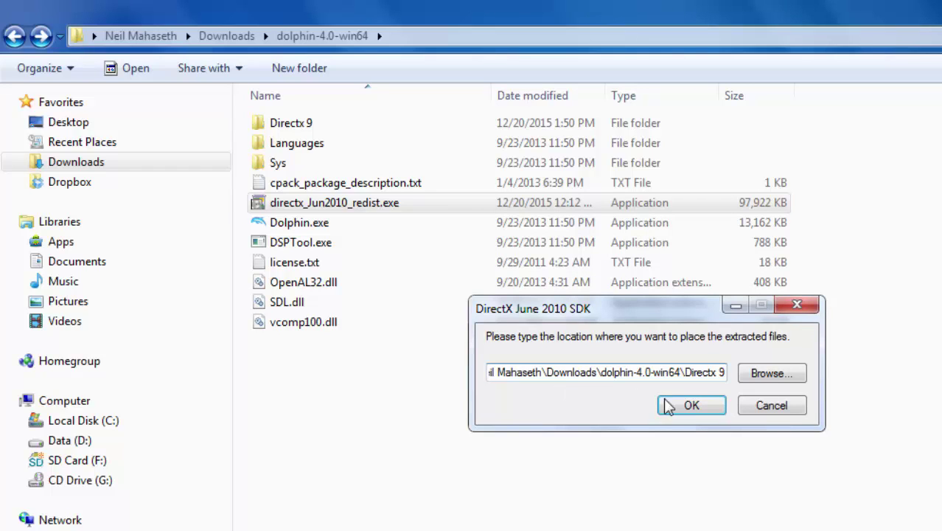
{"action": "left_click", "coordinate": [686, 408]}
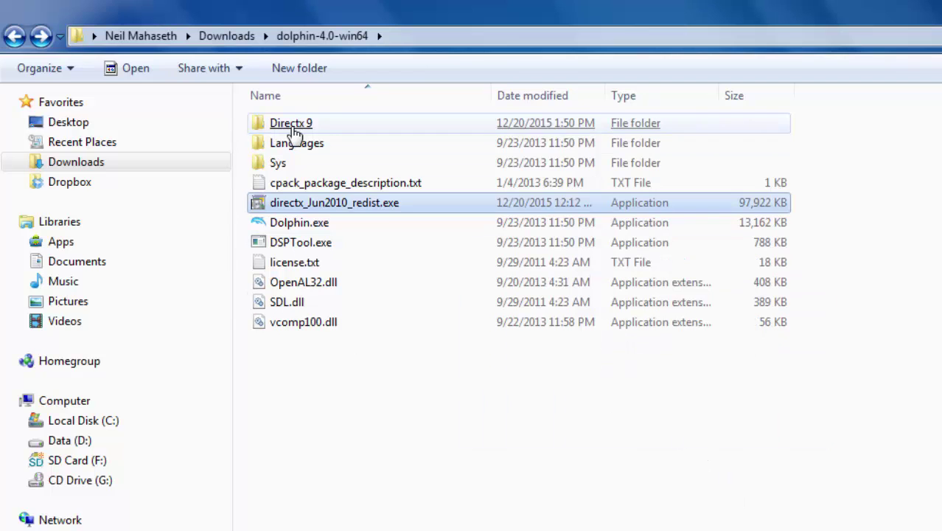
Step: Open the Directx 9 folder and select DXSETUP.exe among the extracted cab files
{"action": "double_click", "coordinate": [291, 125]}
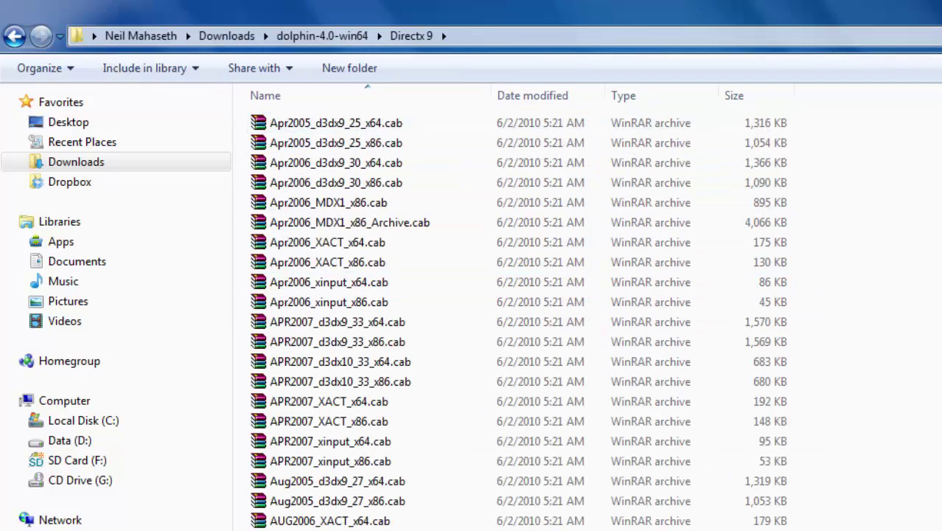
{"action": "scroll", "coordinate": [516, 317], "scroll_direction": "down", "scroll_amount": 8}
{"action": "scroll", "coordinate": [516, 317], "scroll_direction": "down", "scroll_amount": 10}
{"action": "scroll", "coordinate": [516, 317], "scroll_direction": "down", "scroll_amount": 1}
{"action": "scroll", "coordinate": [516, 317], "scroll_direction": "up", "scroll_amount": 1}
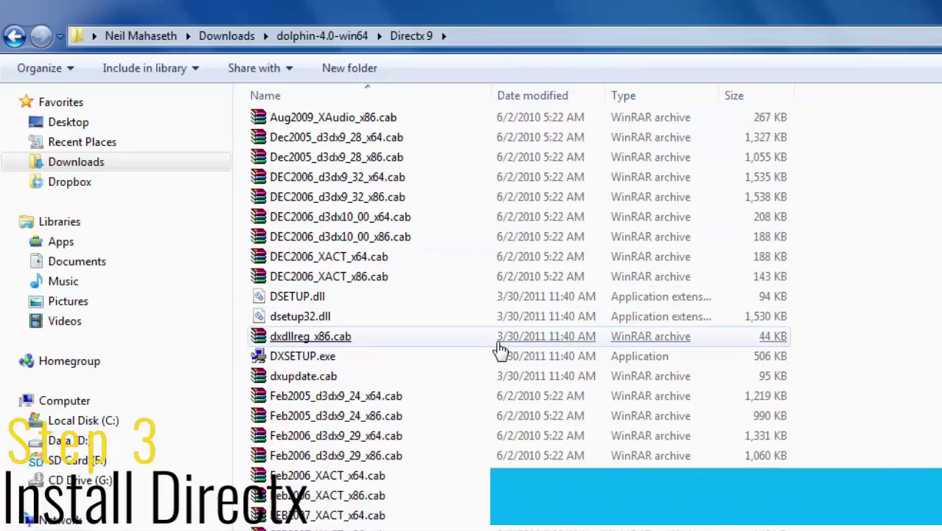
{"action": "left_click", "coordinate": [407, 357]}
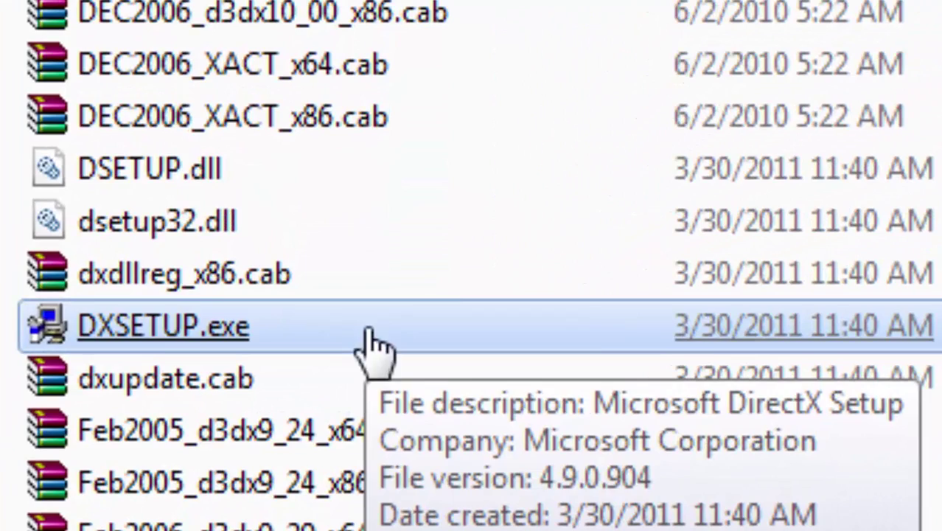
Step: Run DXSETUP.exe, accept the license agreement, and install the DirectX runtime components
{"action": "double_click", "coordinate": [165, 332]}
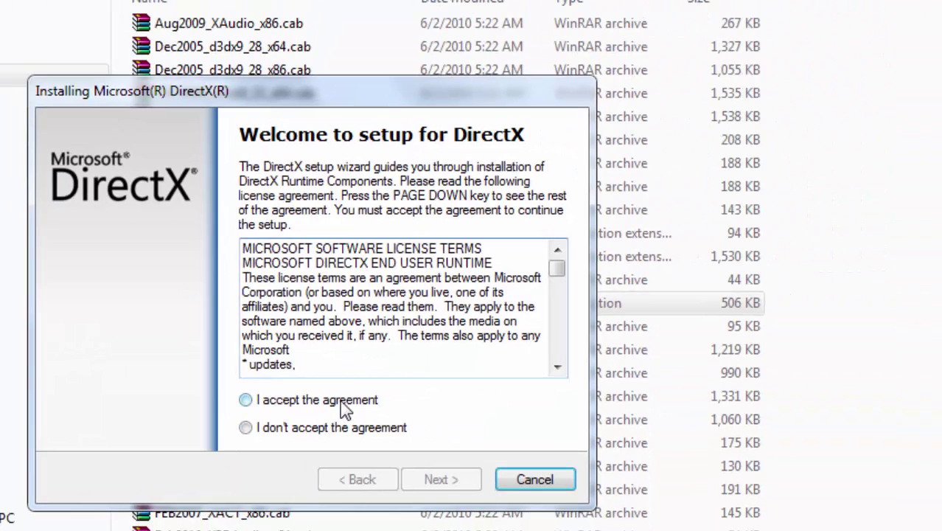
{"action": "left_click_drag", "start_coordinate": [326, 100], "coordinate": [512, 68]}
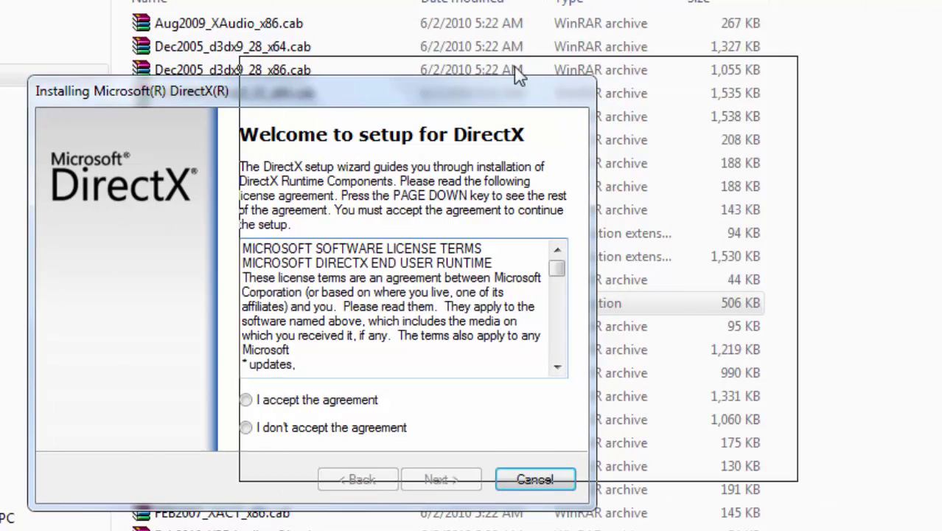
{"action": "left_click", "coordinate": [536, 371]}
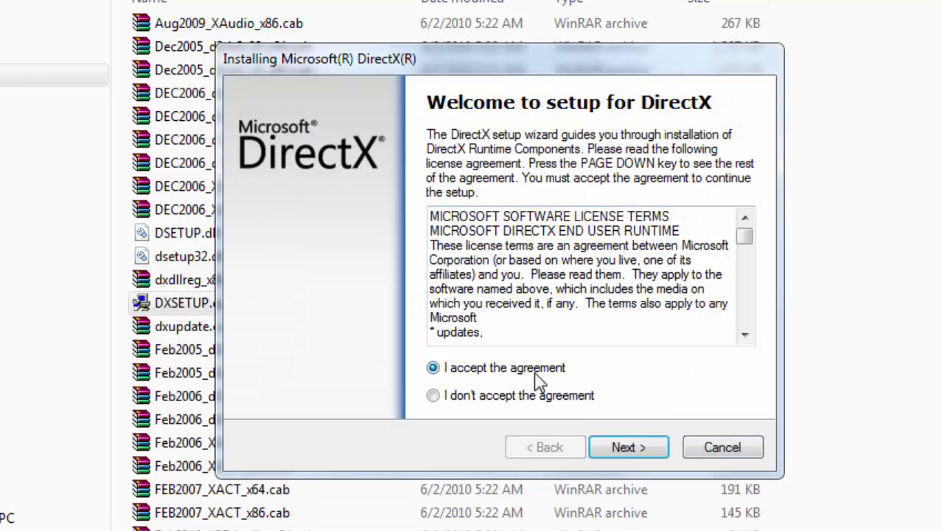
{"action": "left_click", "coordinate": [641, 451]}
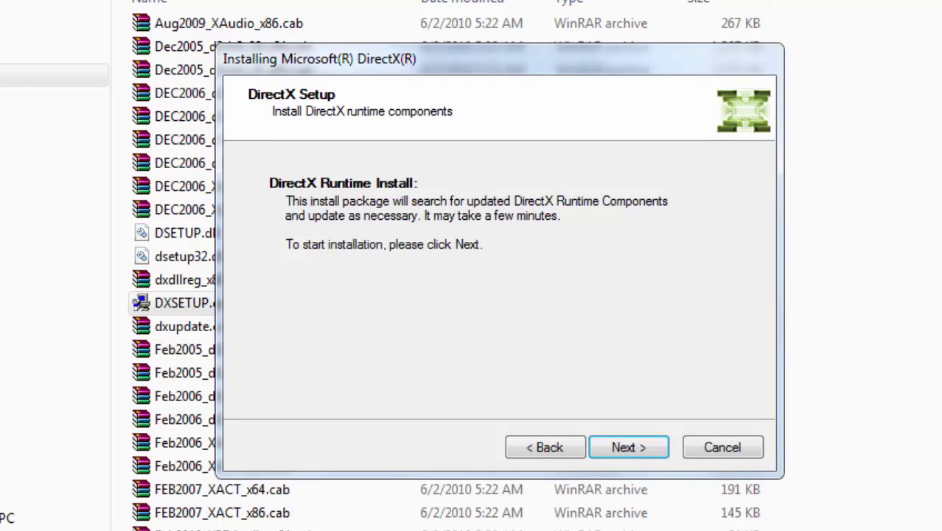
{"action": "left_click", "coordinate": [627, 446]}
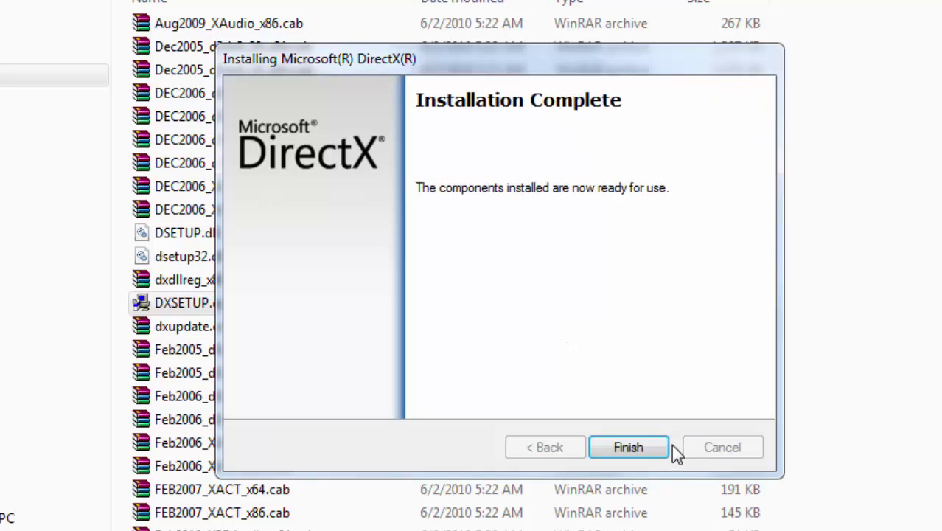
Step: Finish the DirectX installer, then launch Dolphin.exe from dolphin-4.0-win64, allowing it past the security warning
{"action": "left_click", "coordinate": [654, 448]}
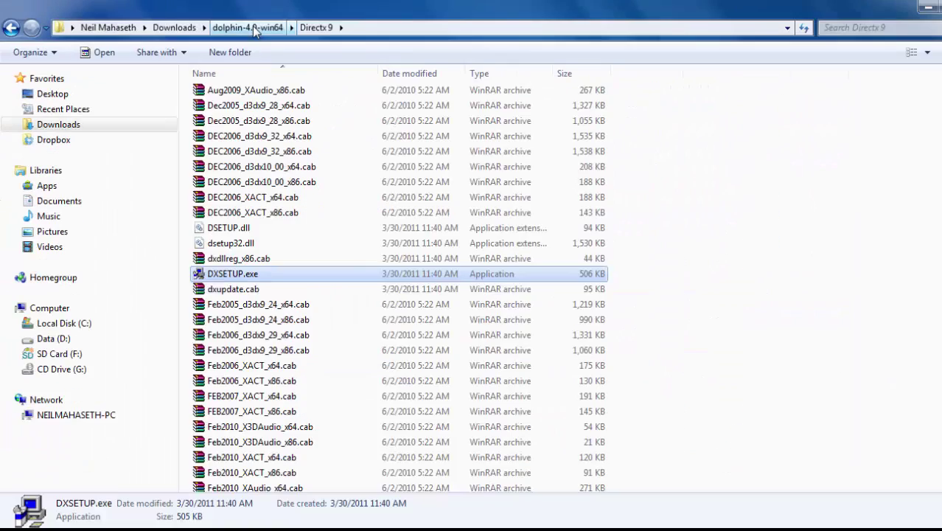
{"action": "left_click", "coordinate": [252, 26]}
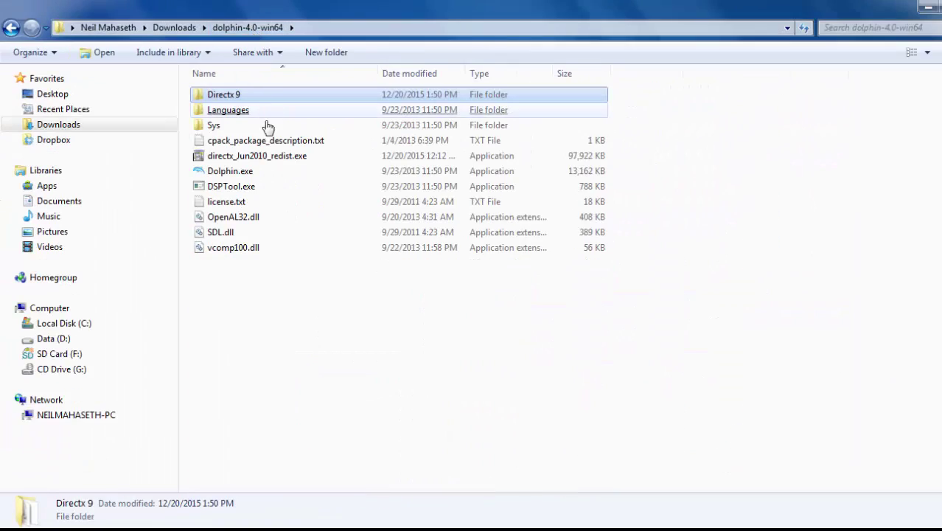
{"action": "double_click", "coordinate": [248, 174]}
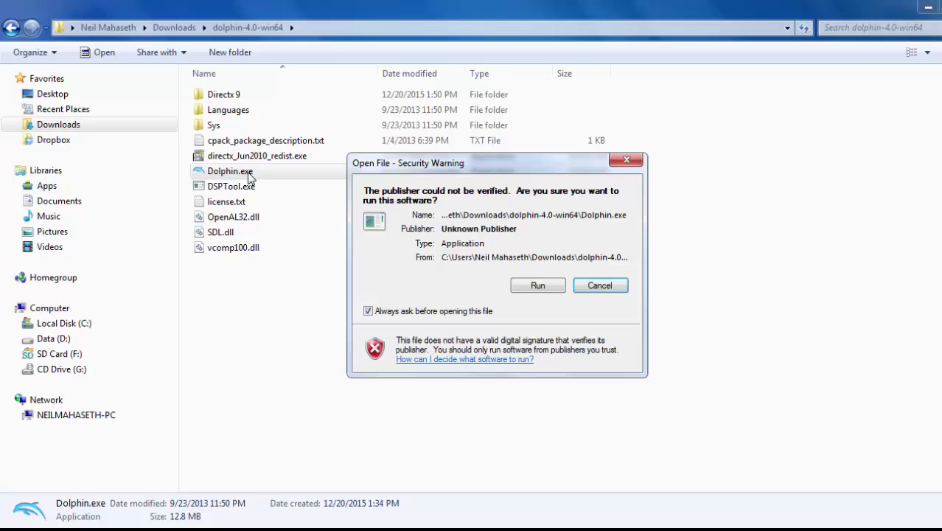
{"action": "left_click", "coordinate": [547, 286]}
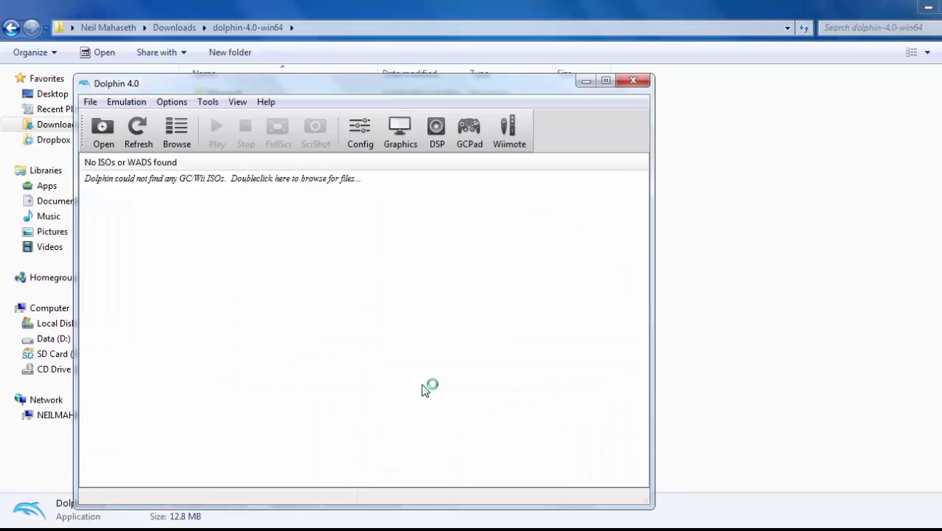